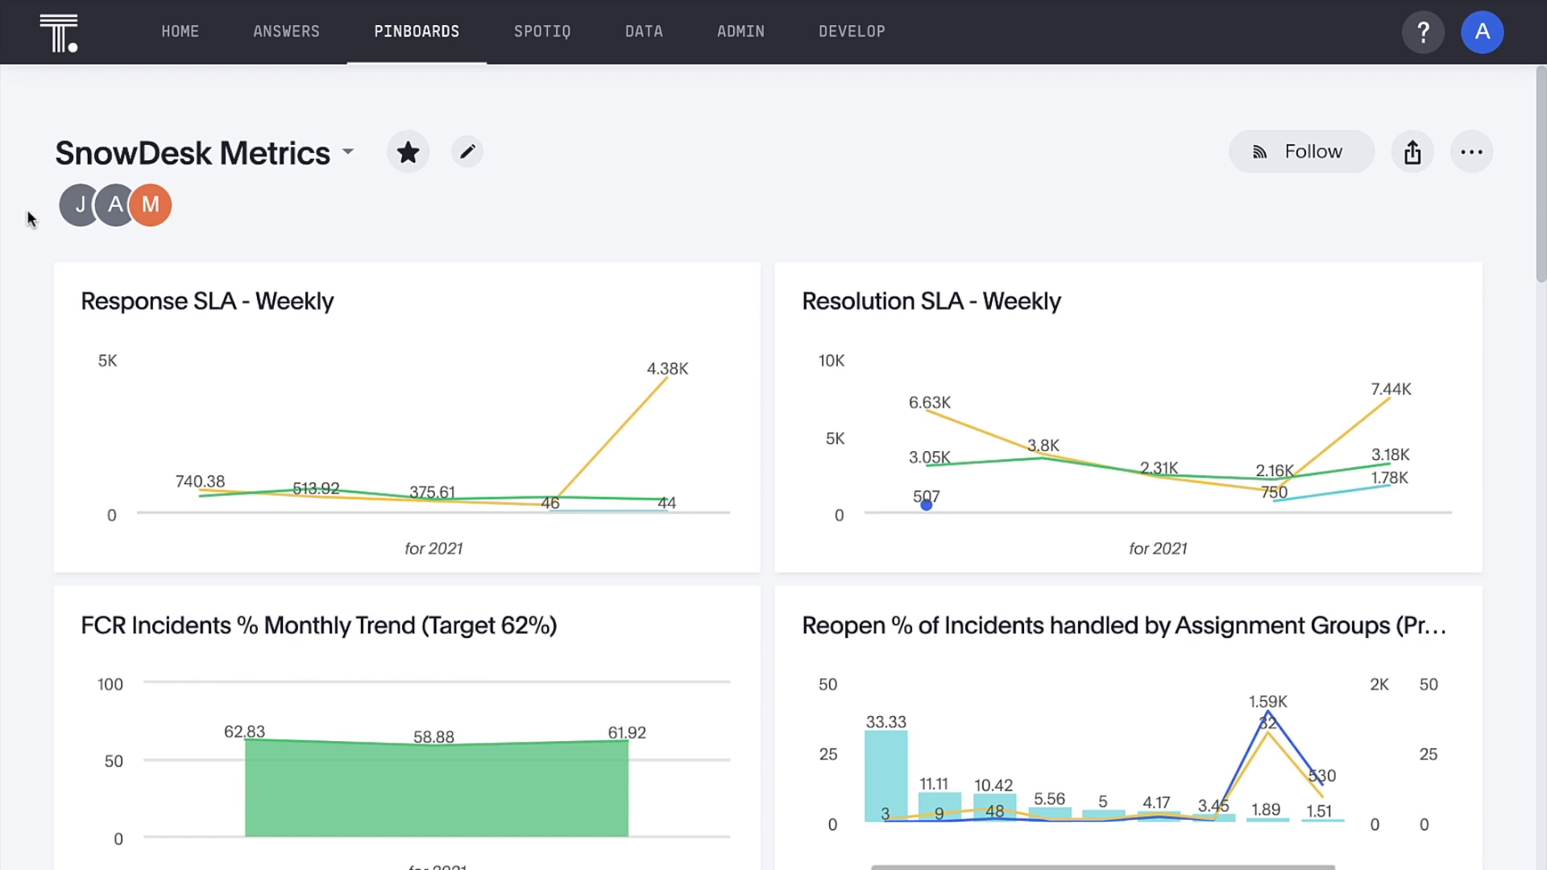
scroll(30, 217, "down", 10)
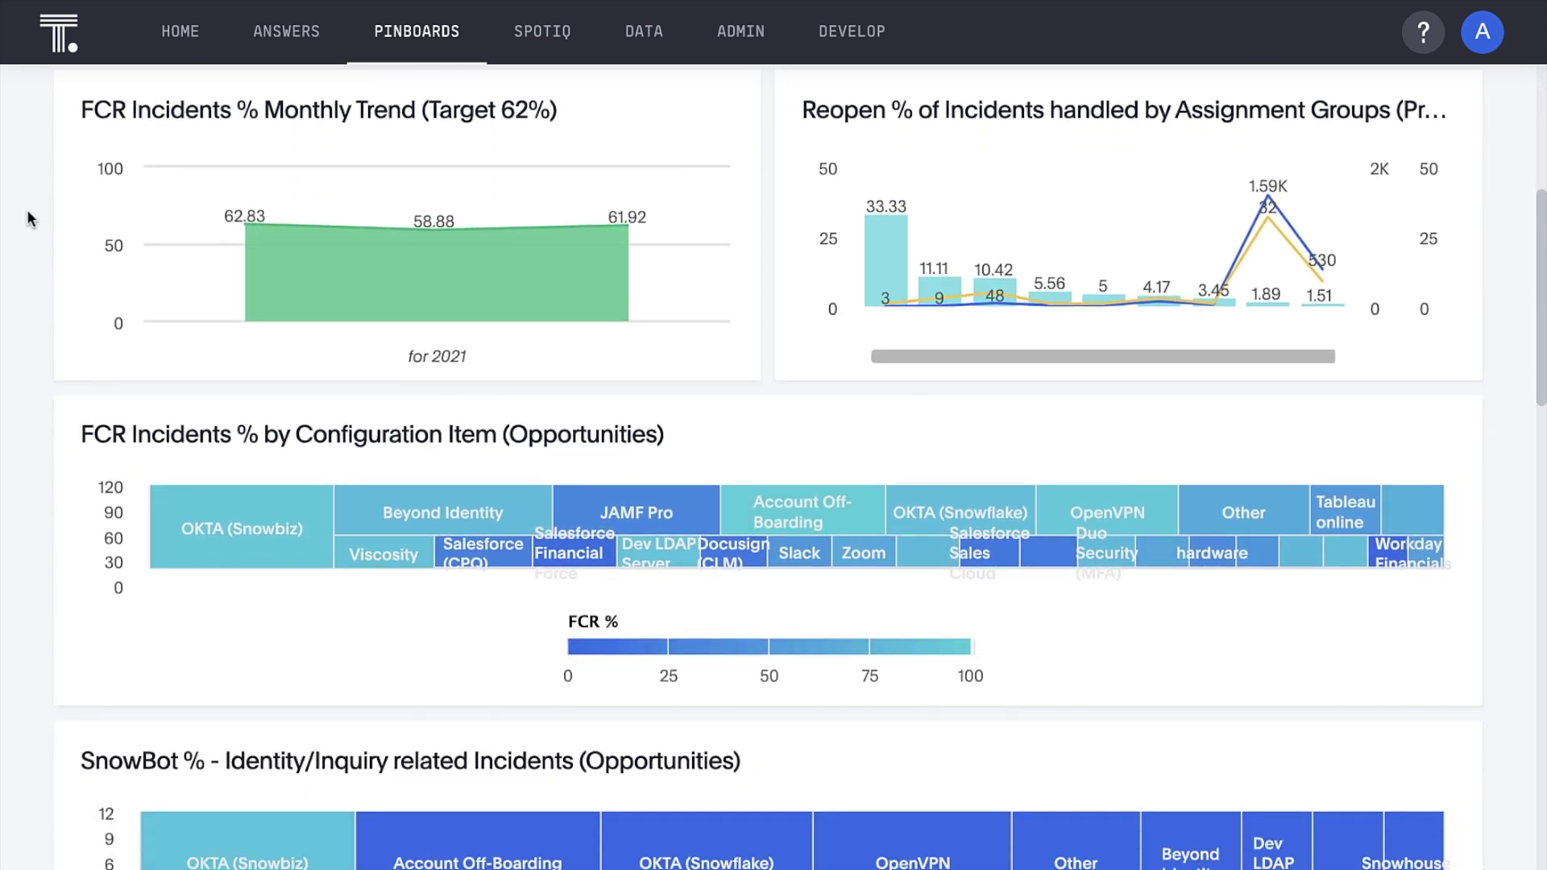
Explore the FCR Monthly Trend chart and start a drill-down on its June point.
mouse_move(407, 223)
left_click(563, 109)
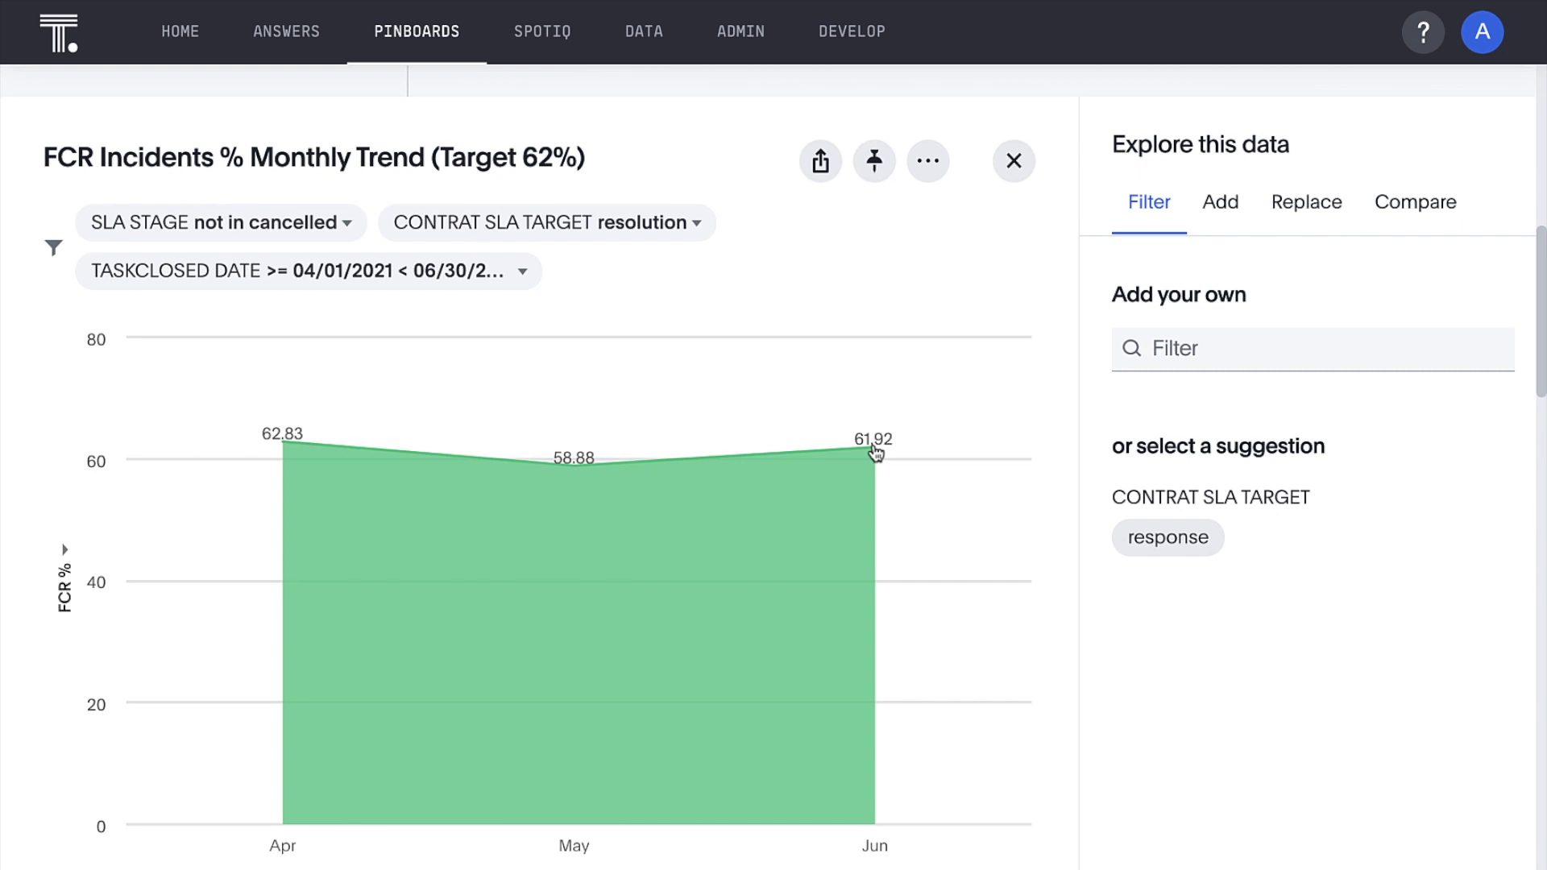
mouse_move(874, 451)
right_click(876, 457)
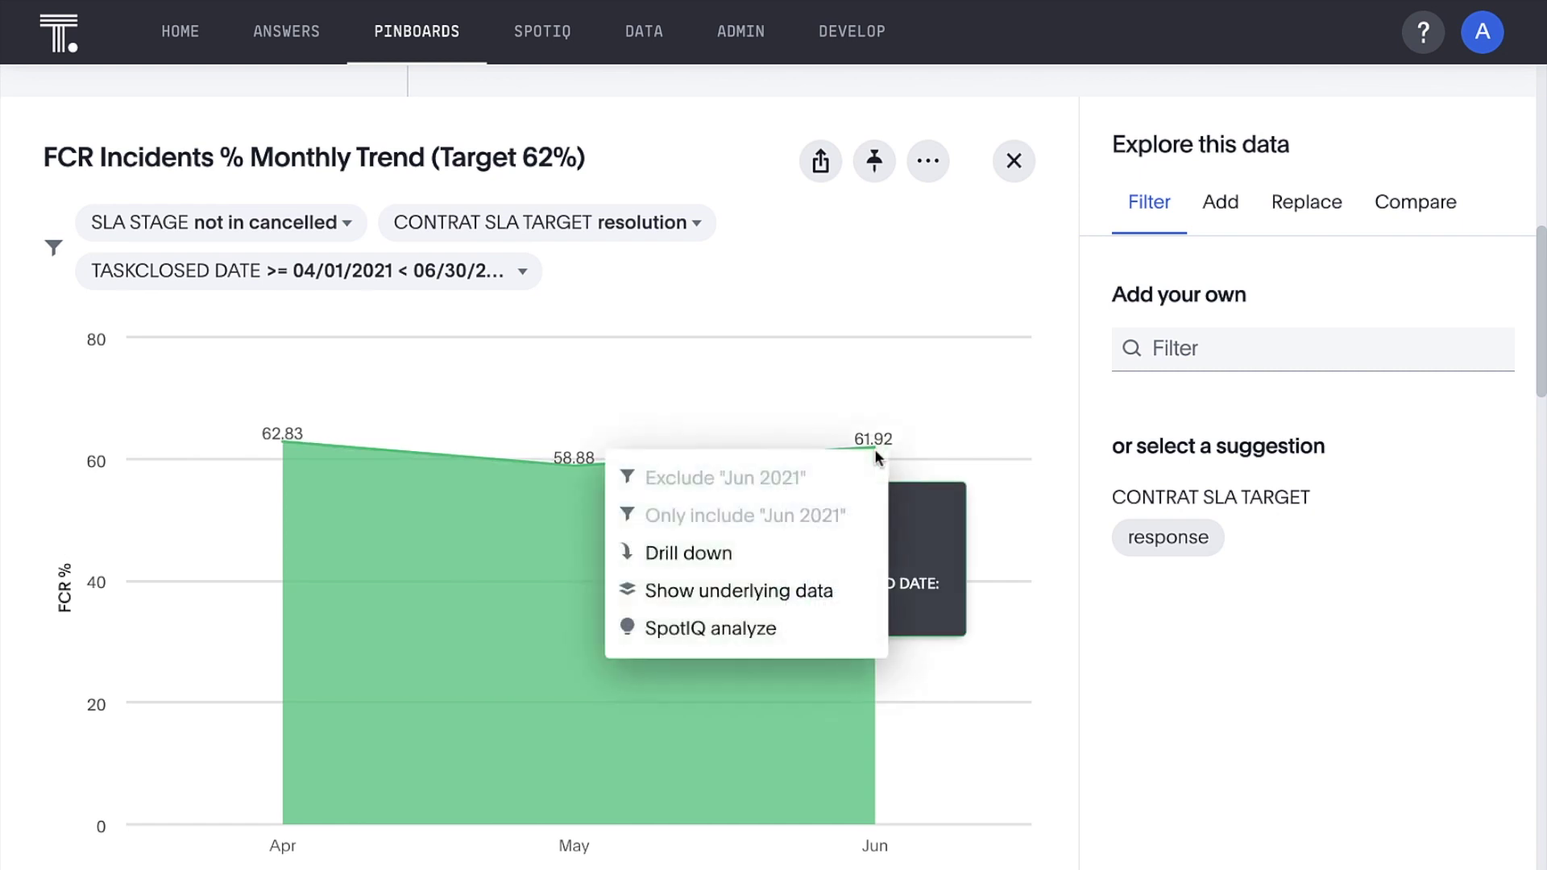
left_click(713, 552)
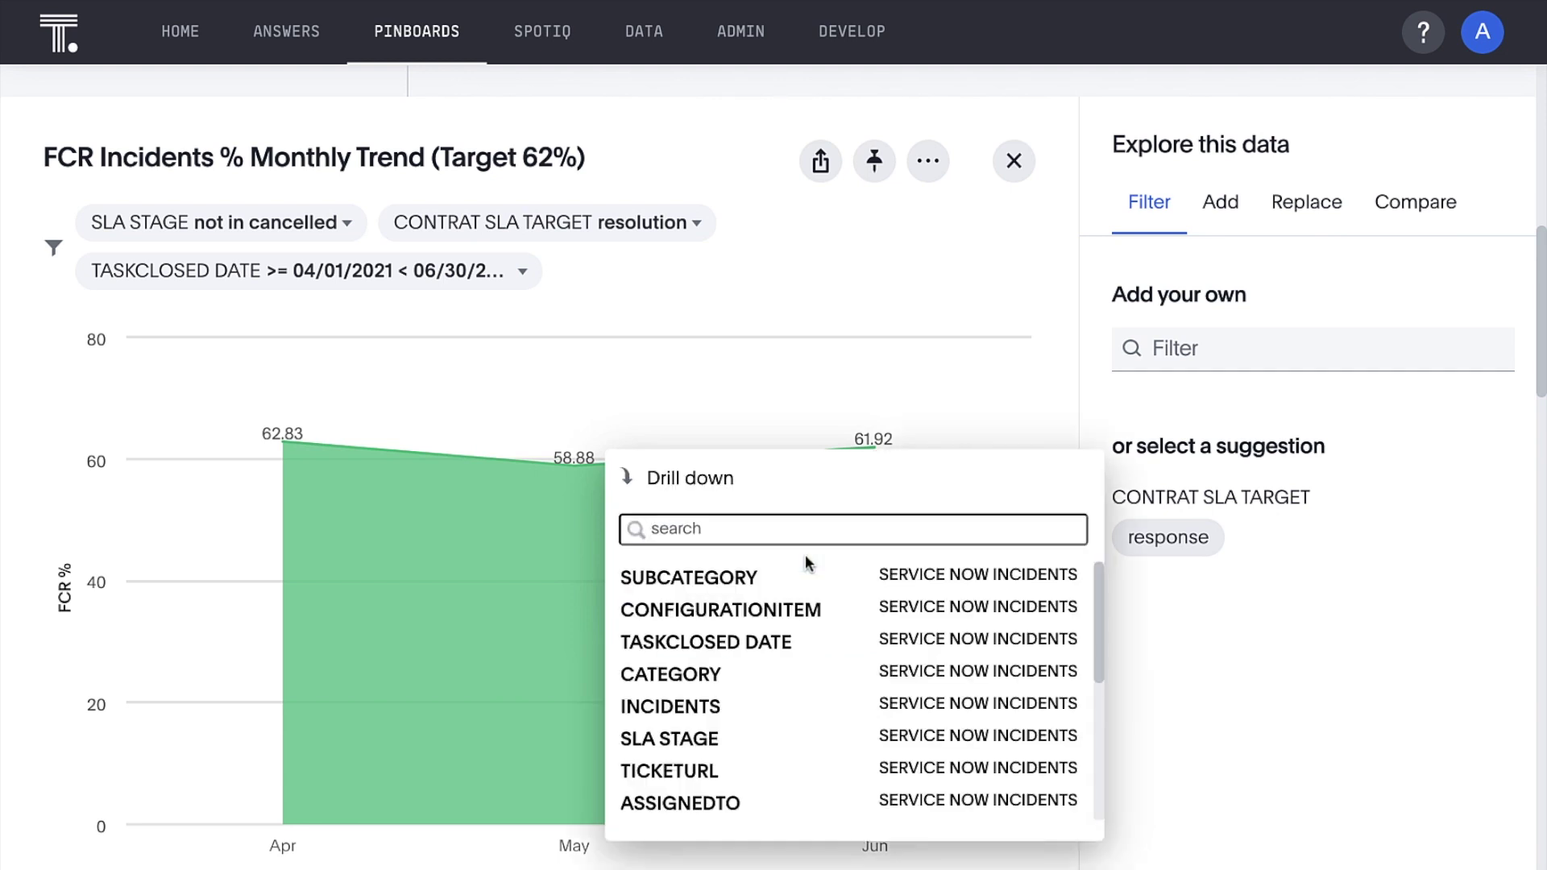
Break the June FCR % down by SUBCATEGORY.
left_click(799, 576)
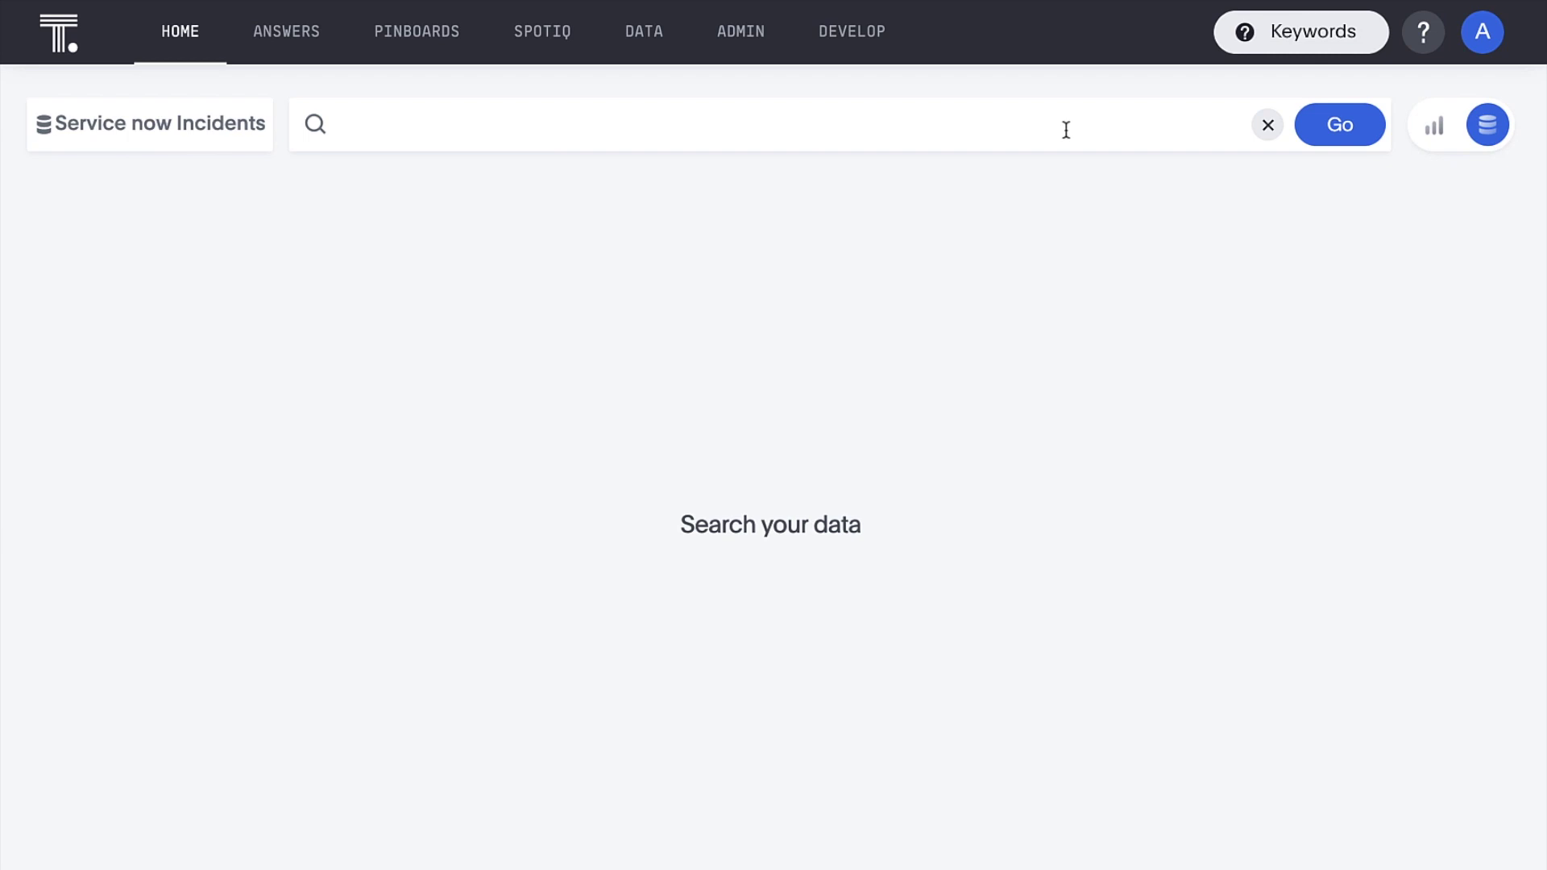
Search 'count incidents by priority status resolved at <= 07/13/2021' grouped weekly.
left_click(1066, 129)
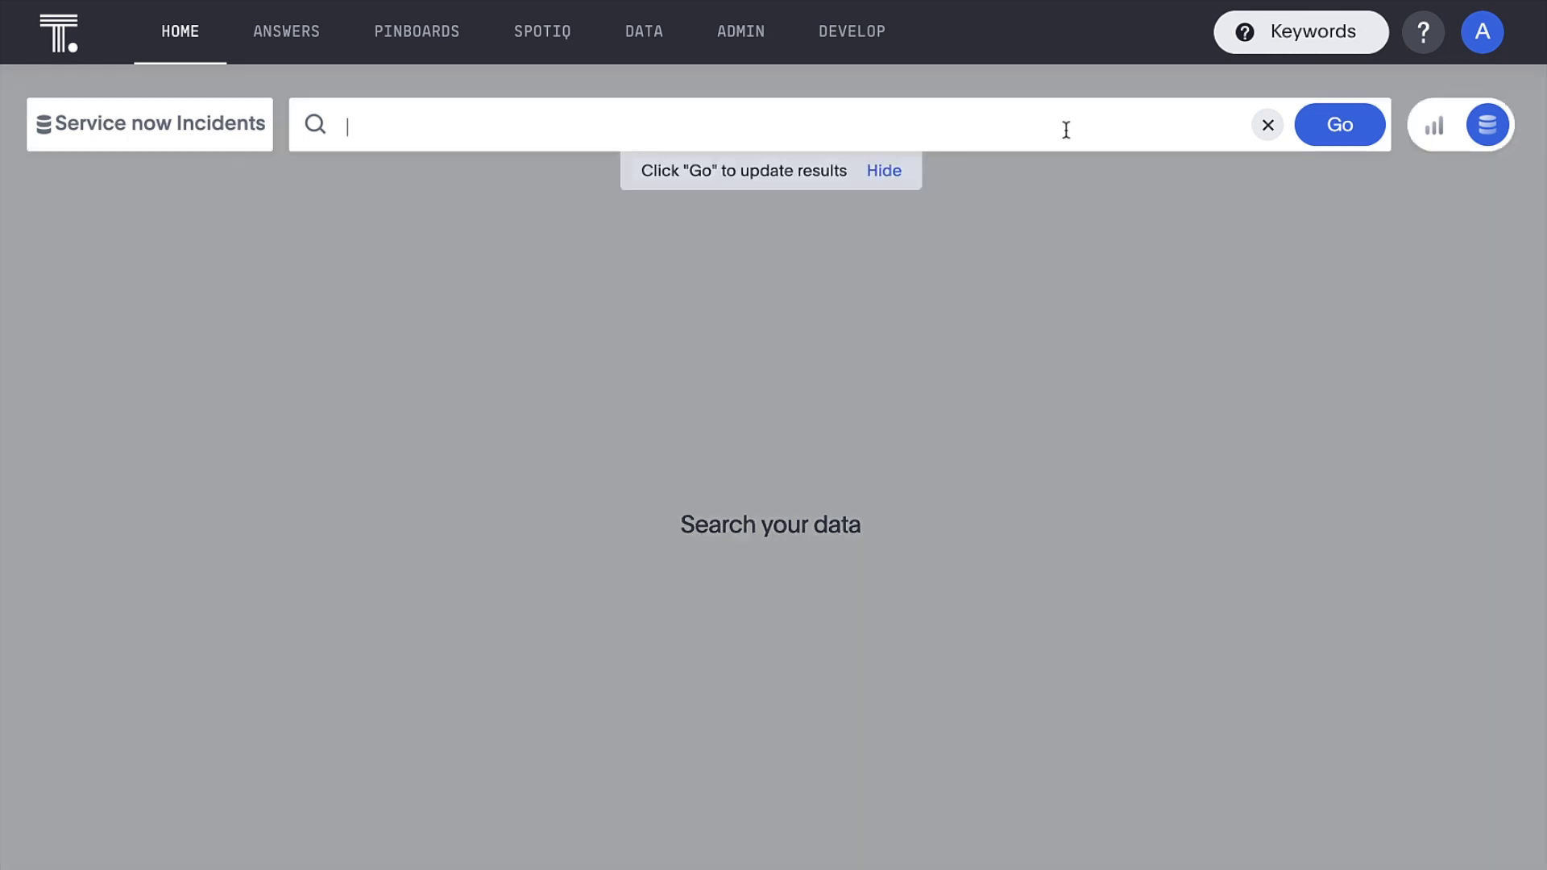
type("count incidents by ")
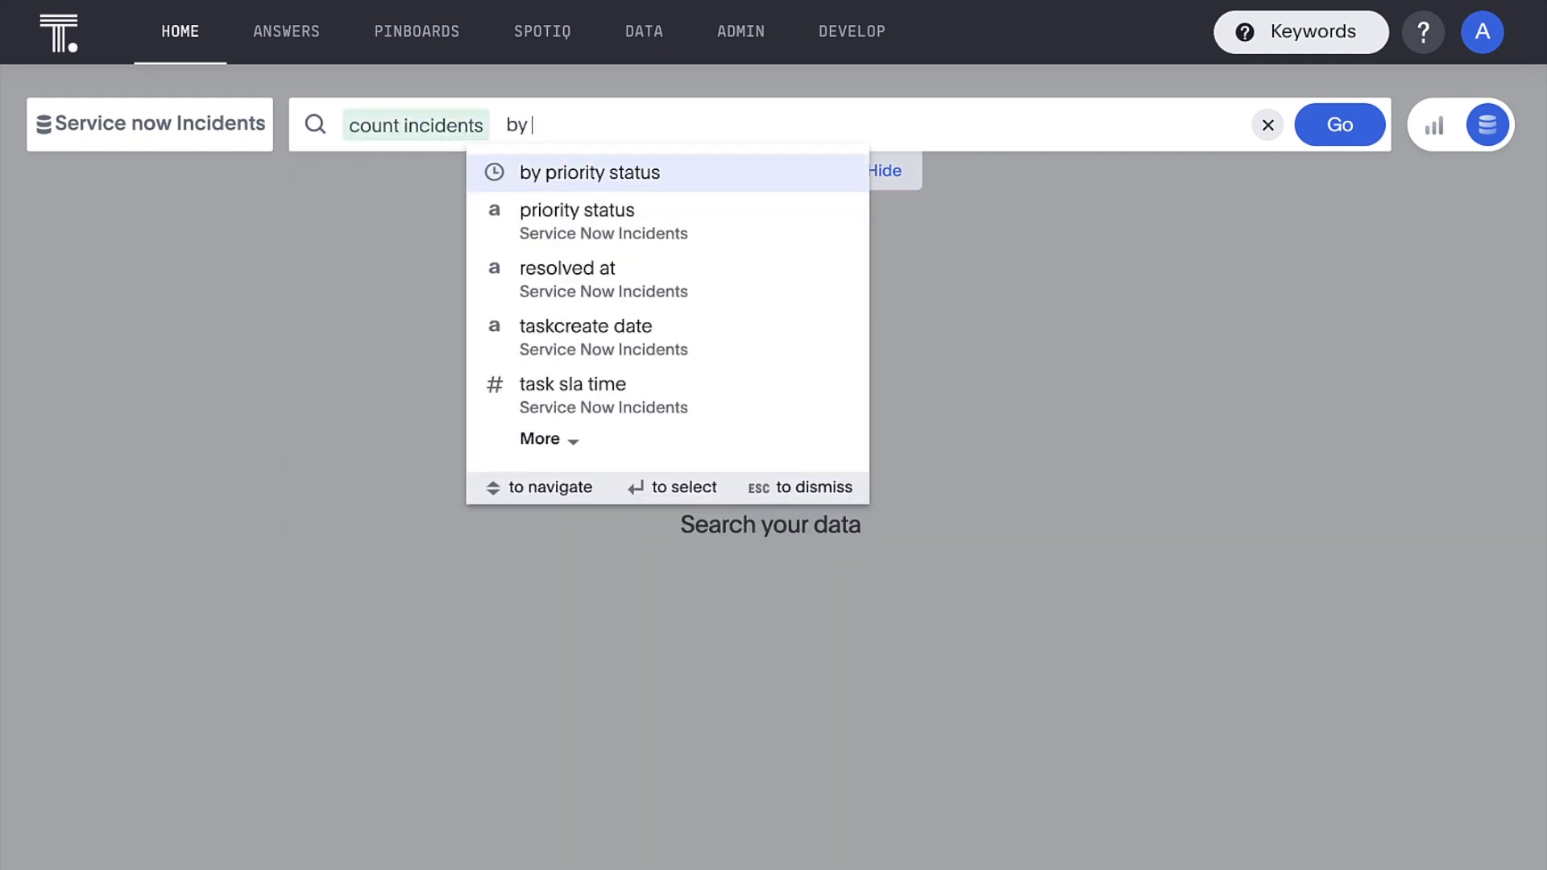
type("priority status resolved at ")
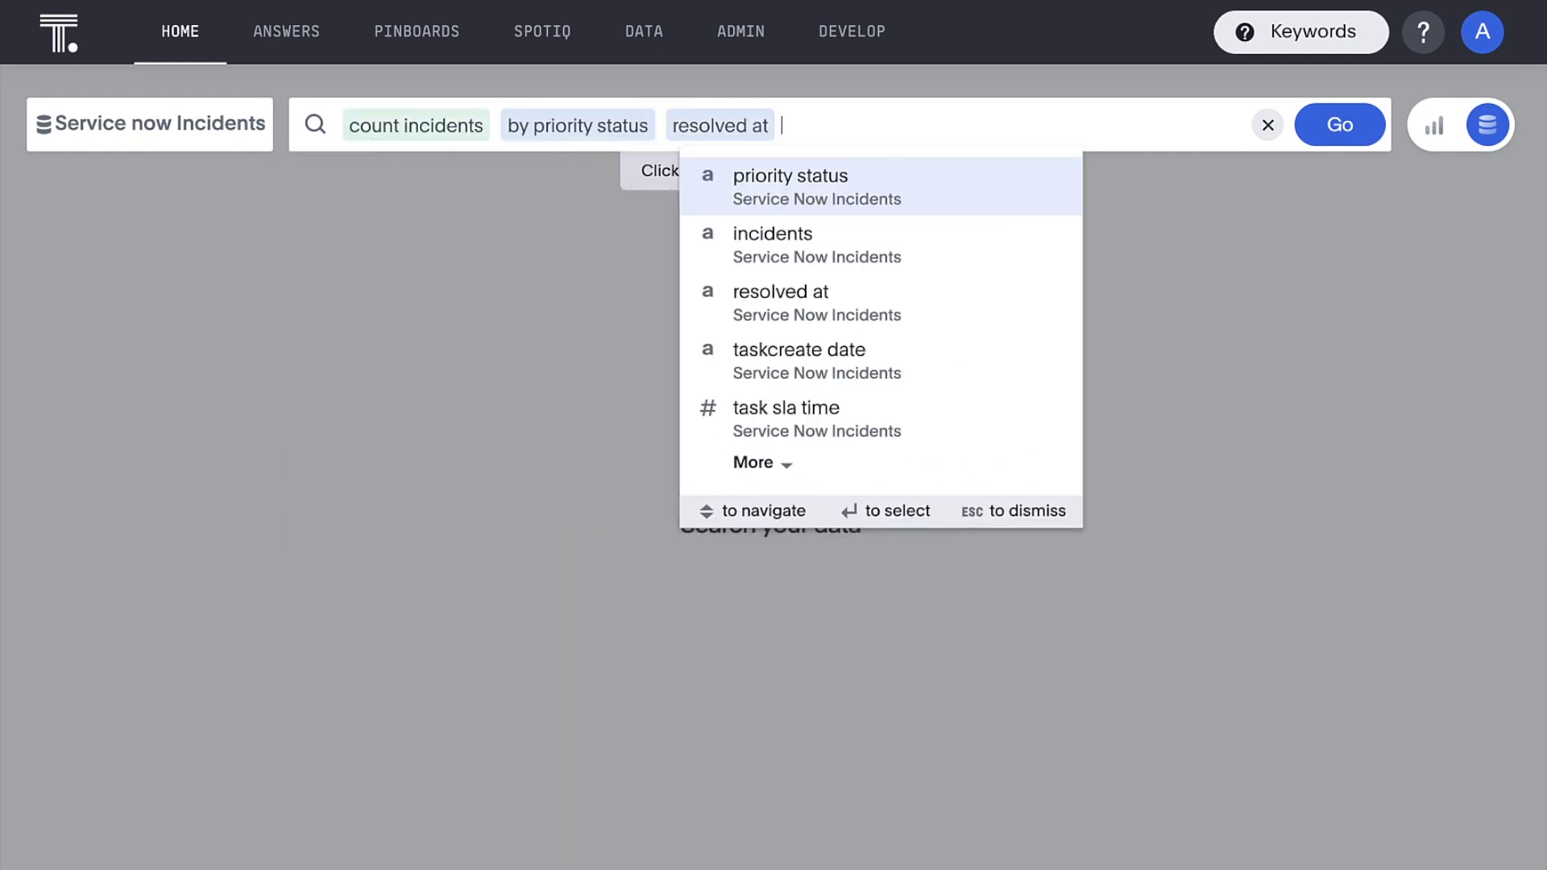
type("<= 07/13/2021")
key("Return")
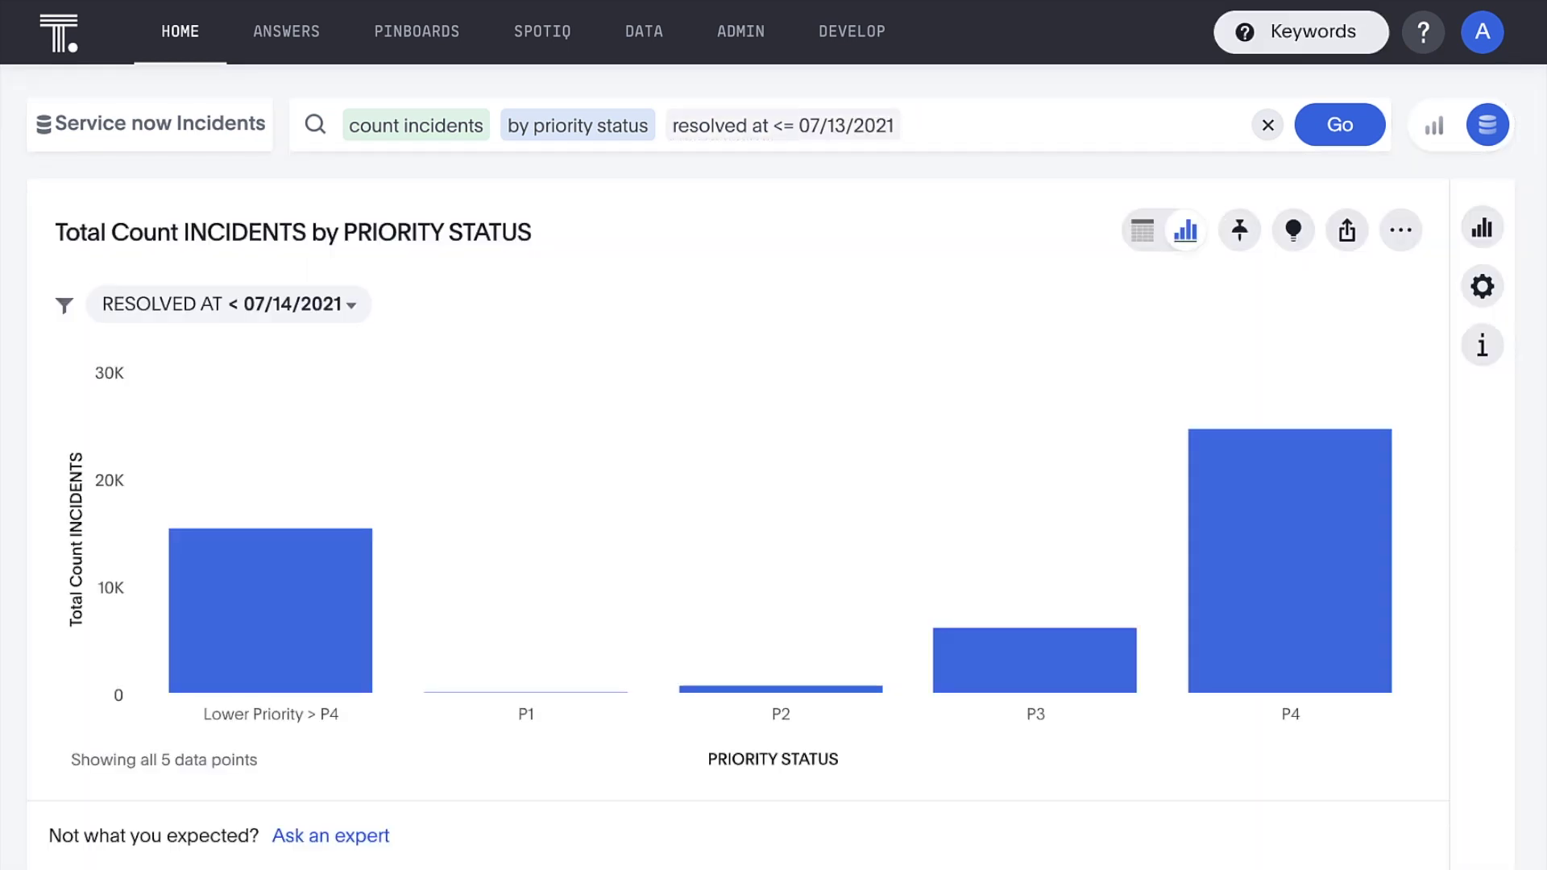
type("wei")
key("BackSpace")
type("ekly")
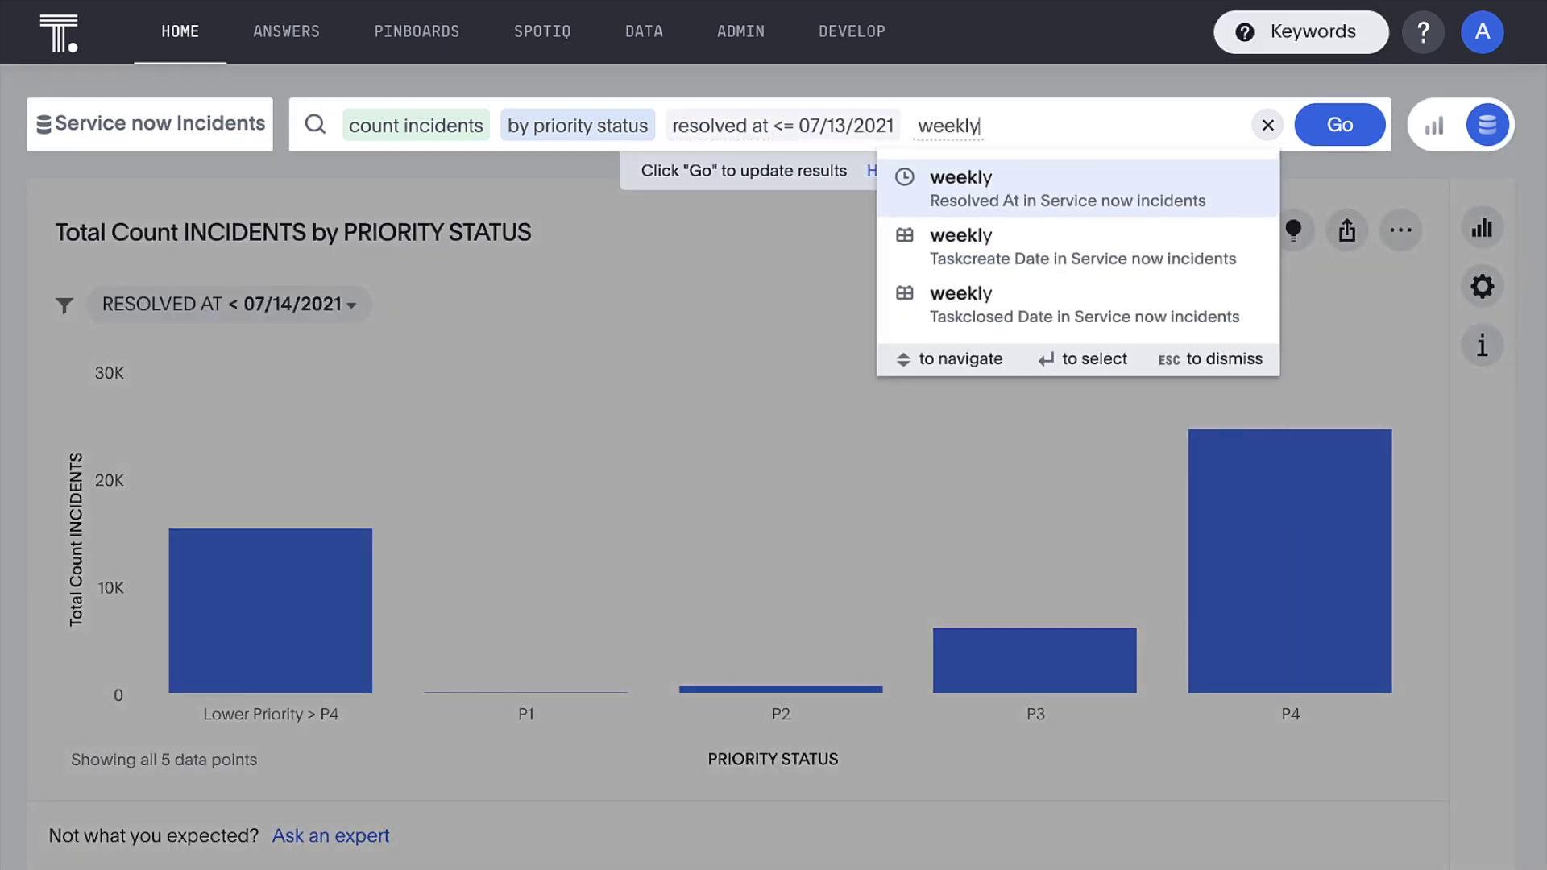
key("Return")
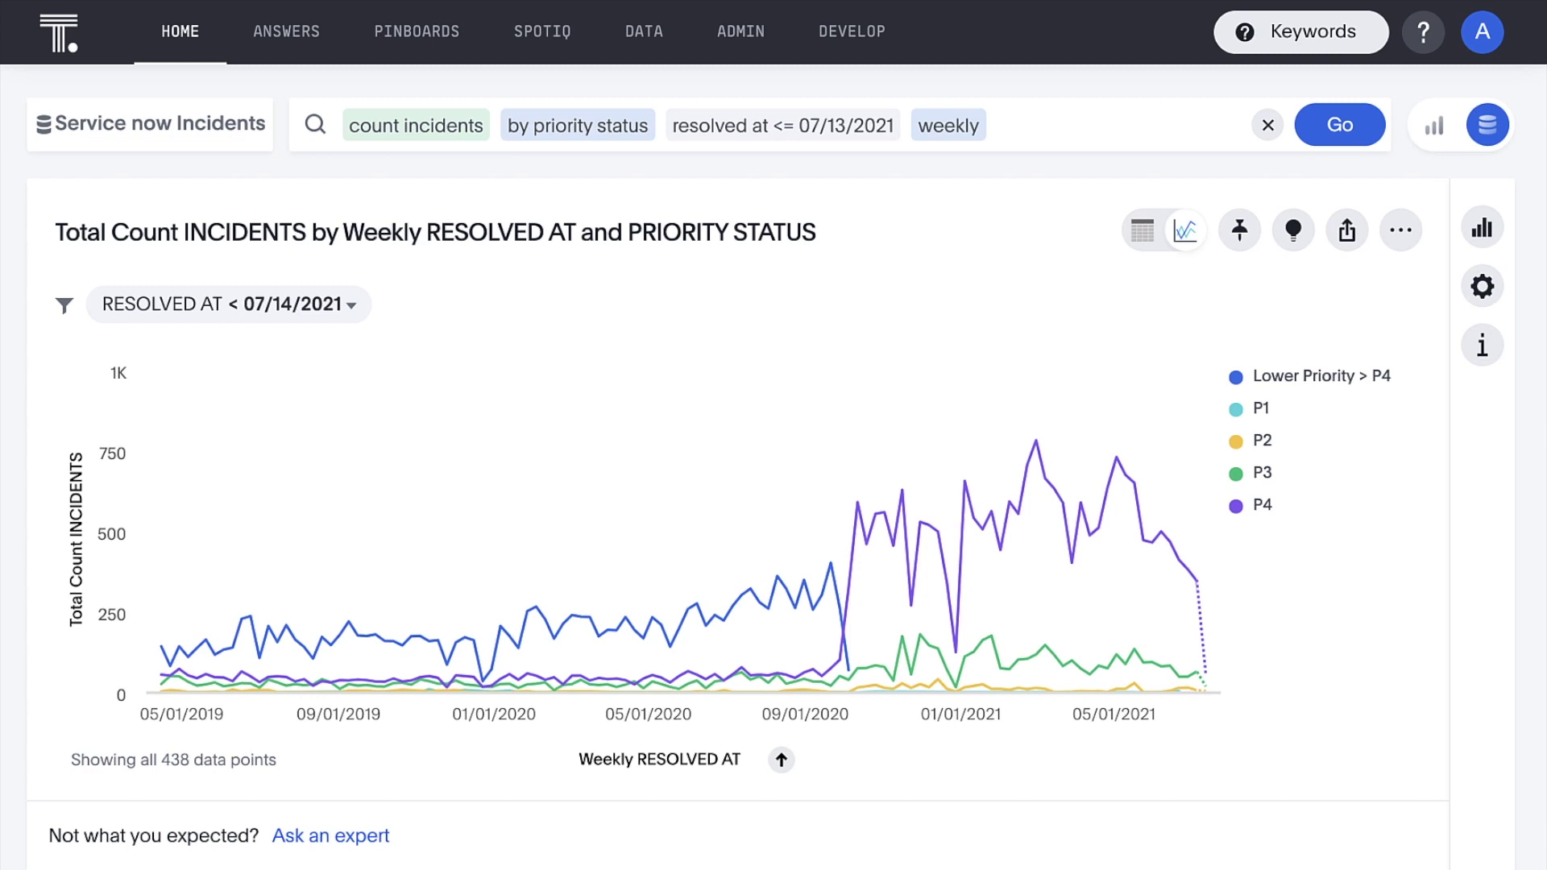
mouse_move(1080, 503)
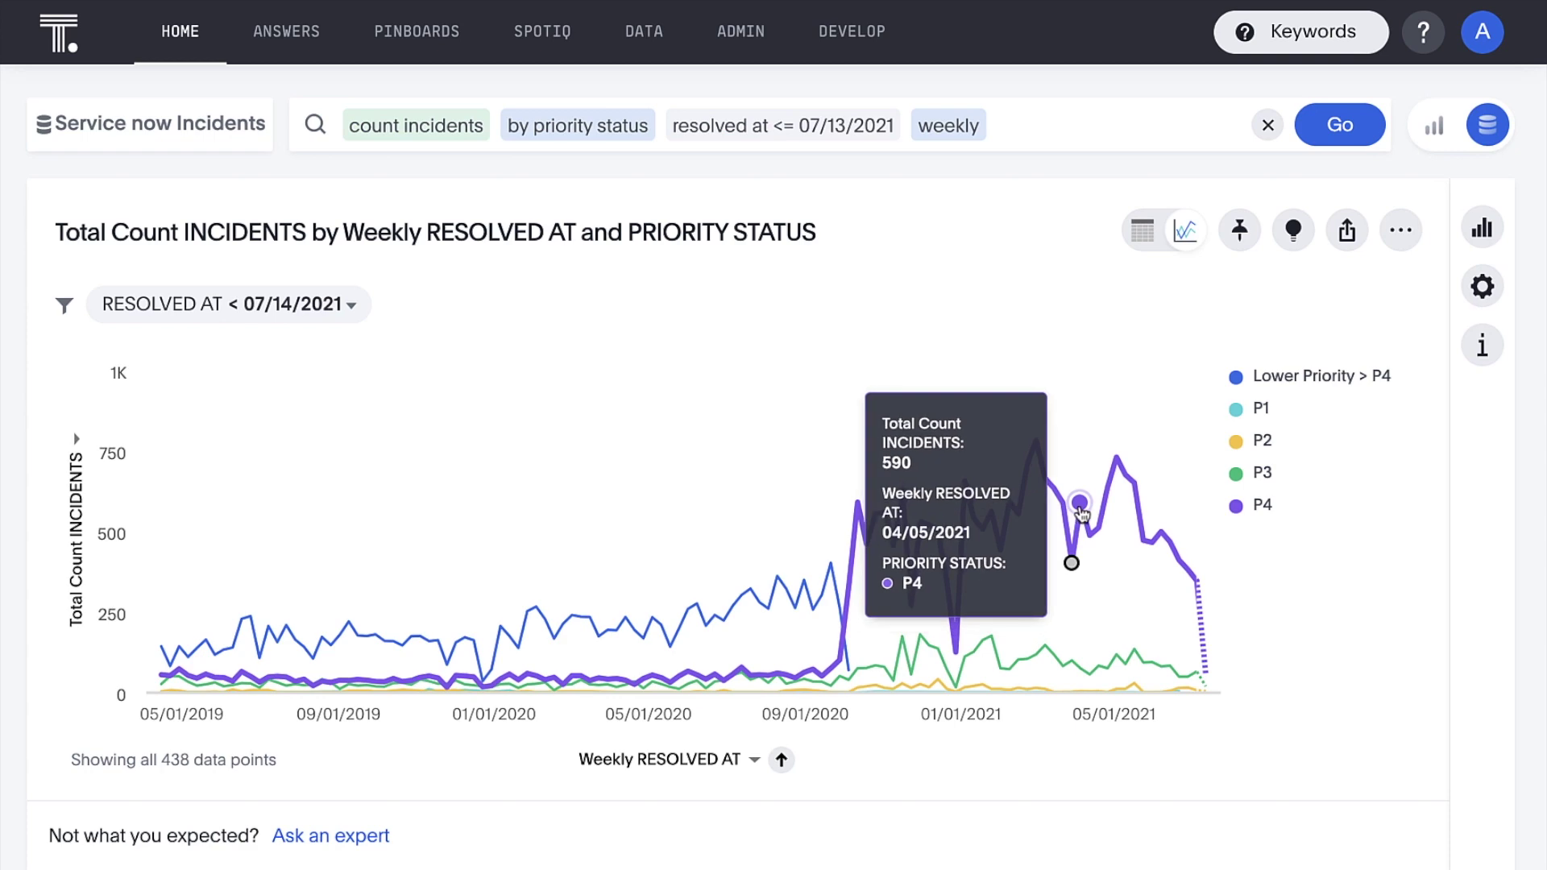
Run SpotIQ analyze on the P4 spike and drill into the identity category insight bar.
right_click(1079, 504)
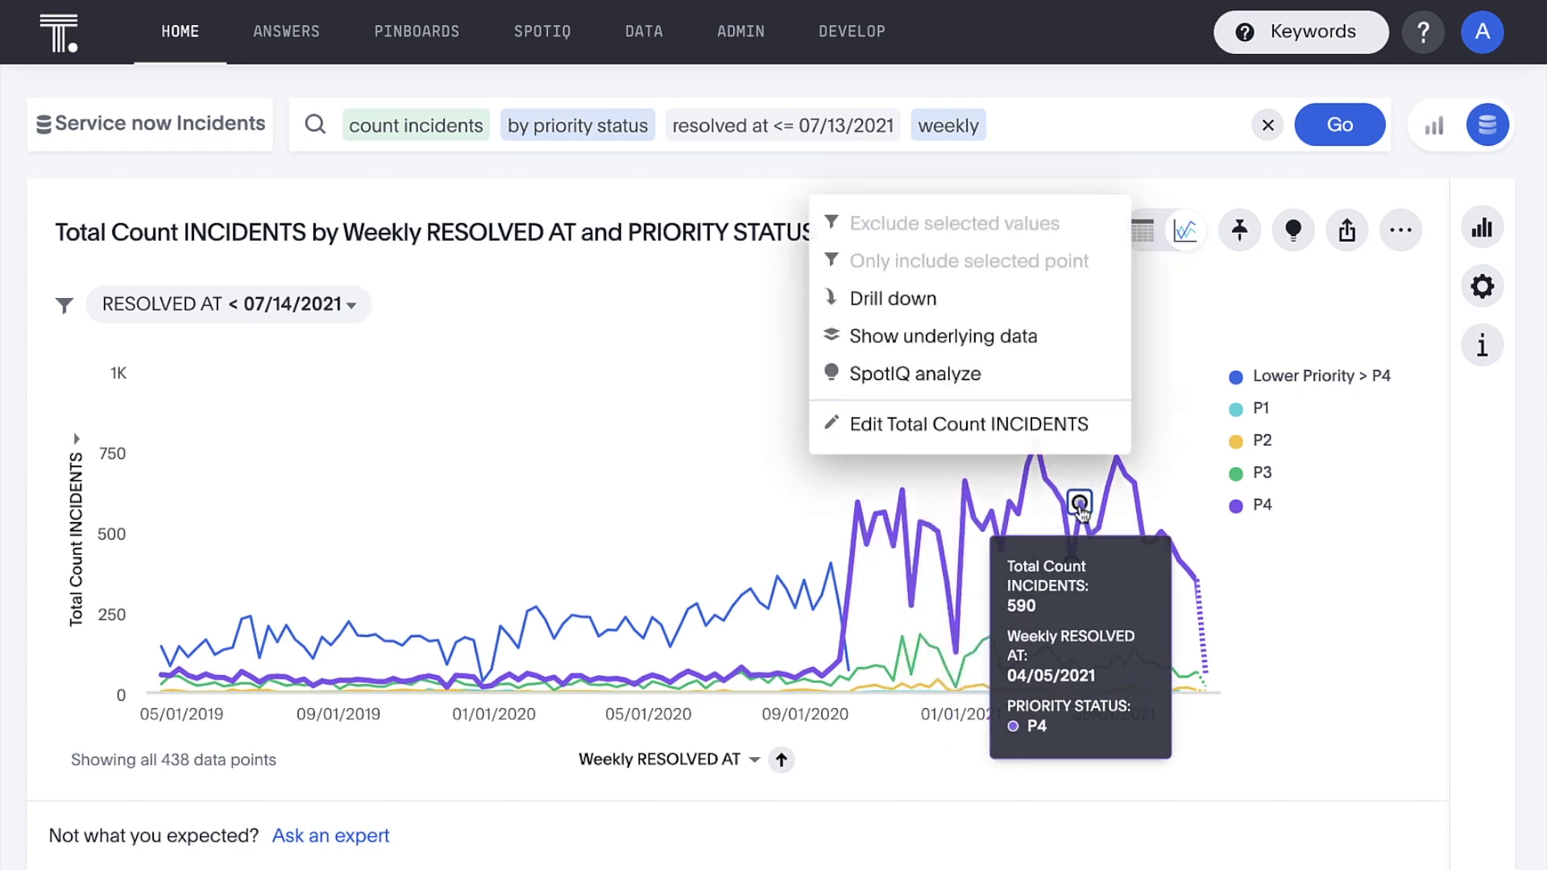
left_click(1037, 382)
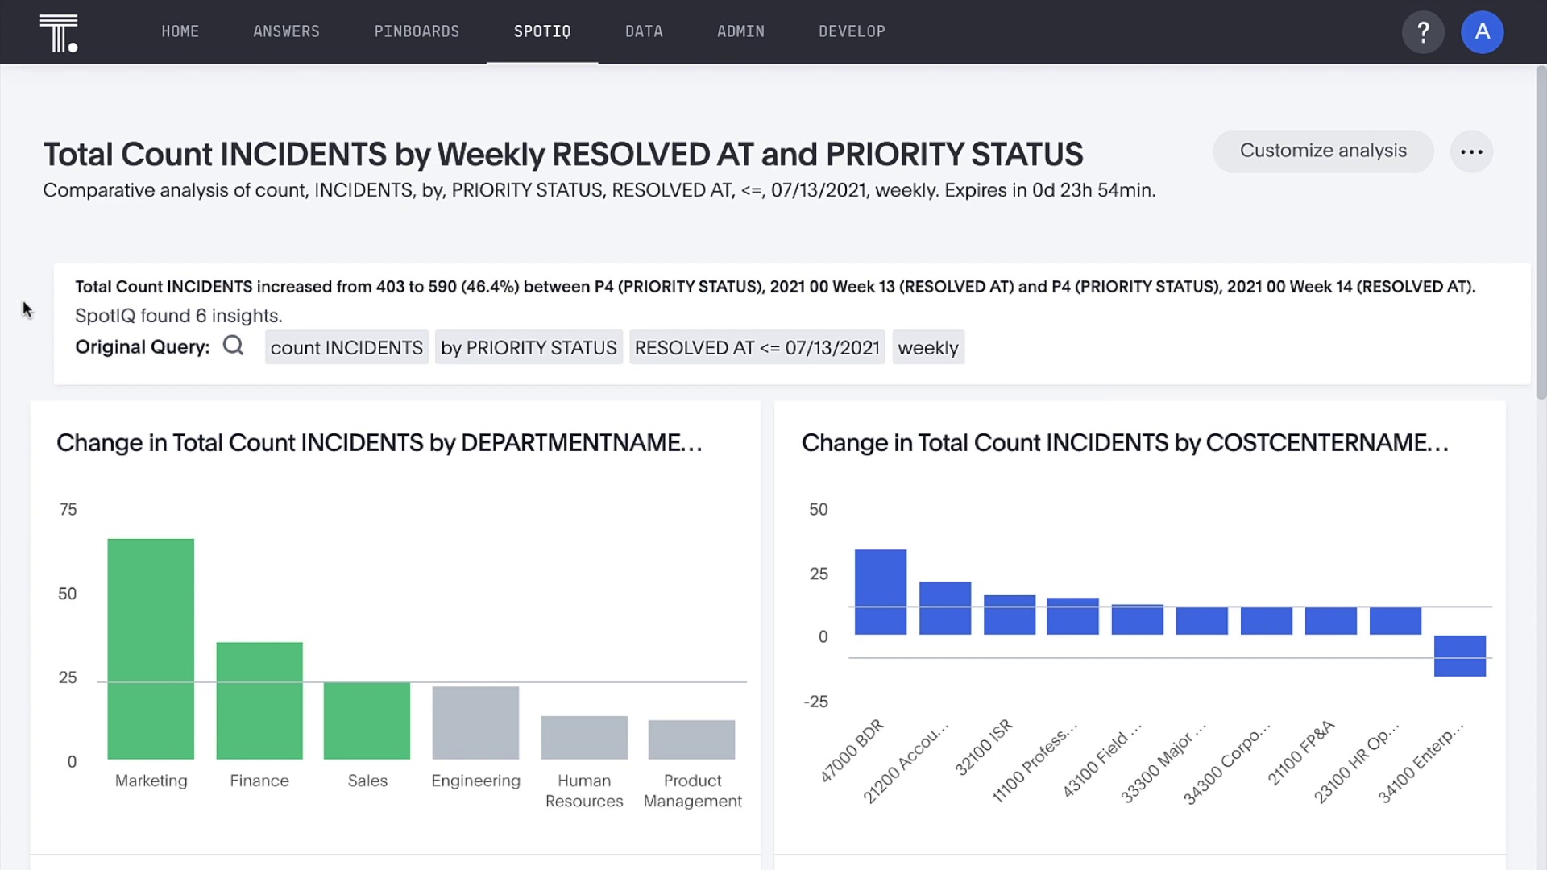
scroll(23, 309, "down", 2)
scroll(23, 307, "down", 3)
scroll(23, 309, "down", 4)
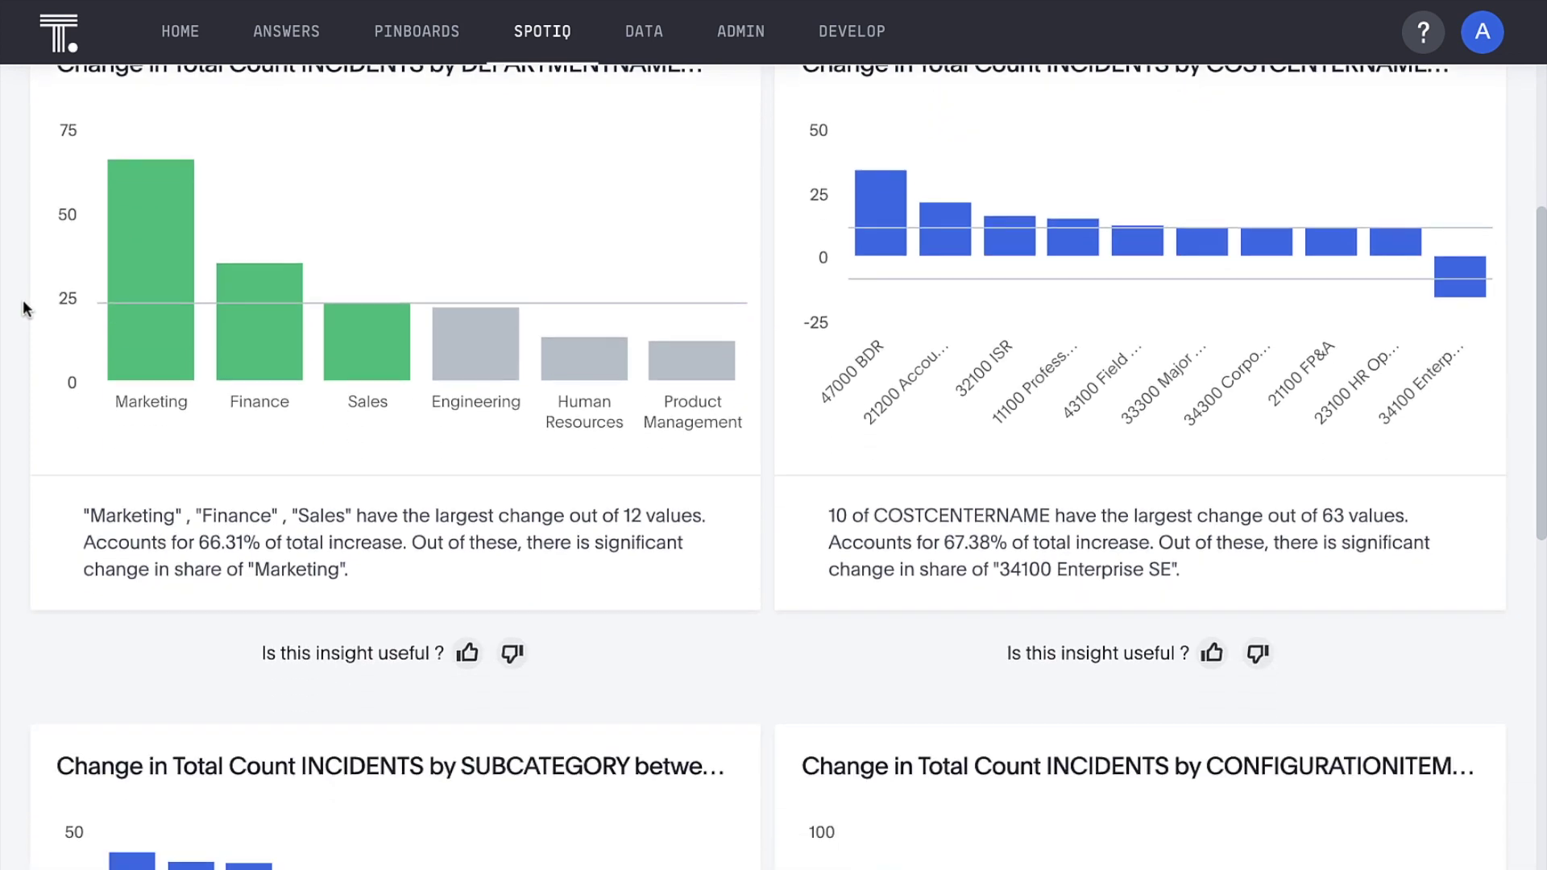
scroll(23, 308, "down", 3)
scroll(23, 309, "down", 3)
scroll(24, 308, "down", 3)
scroll(24, 308, "down", 3)
scroll(23, 307, "down", 2)
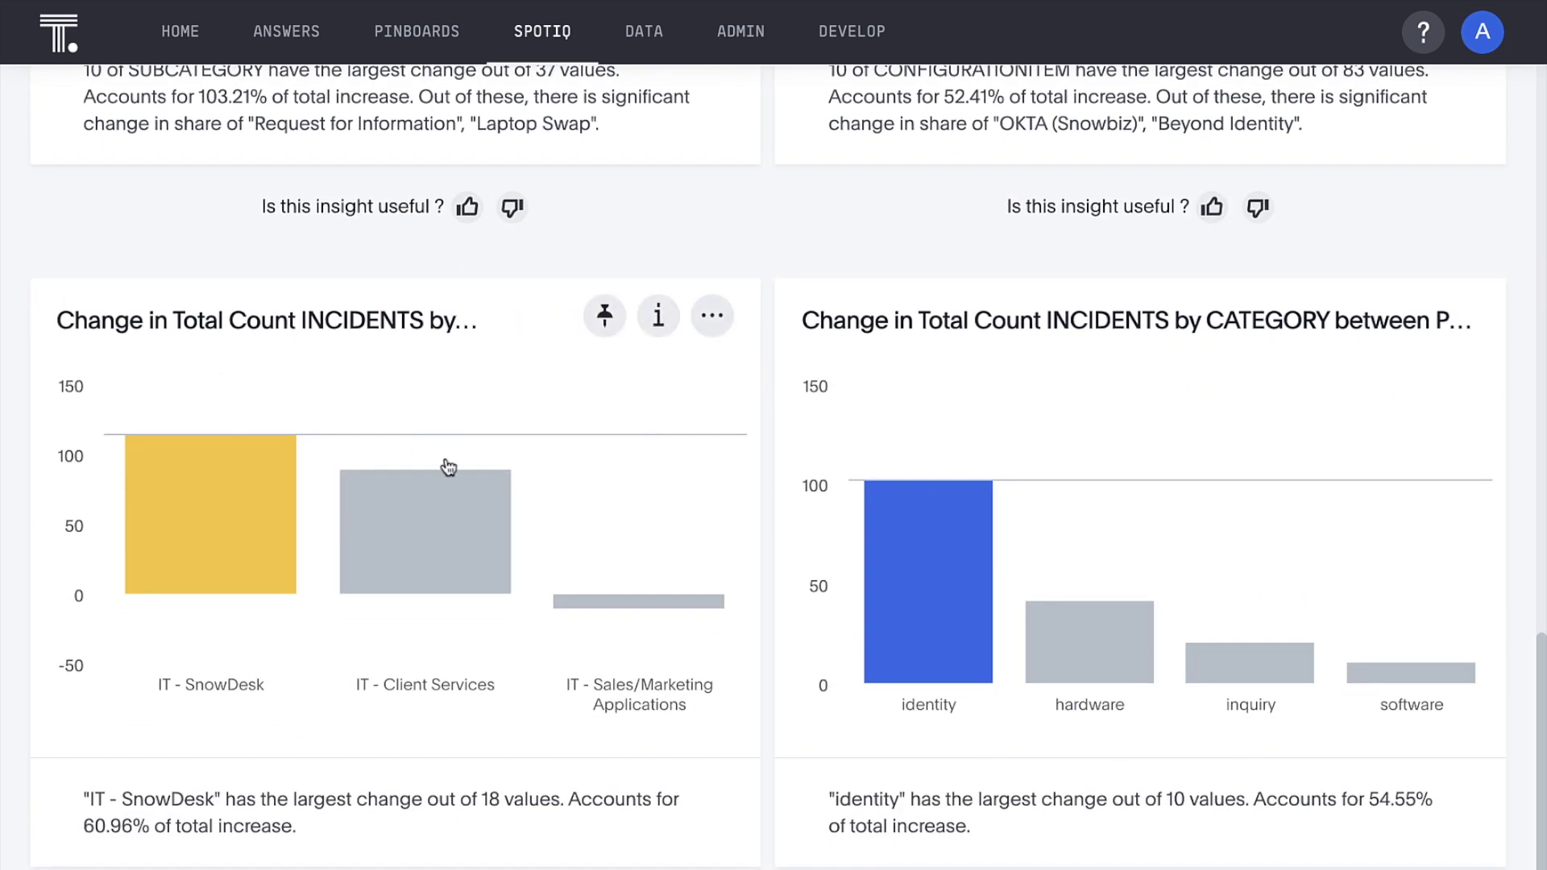
right_click(919, 543)
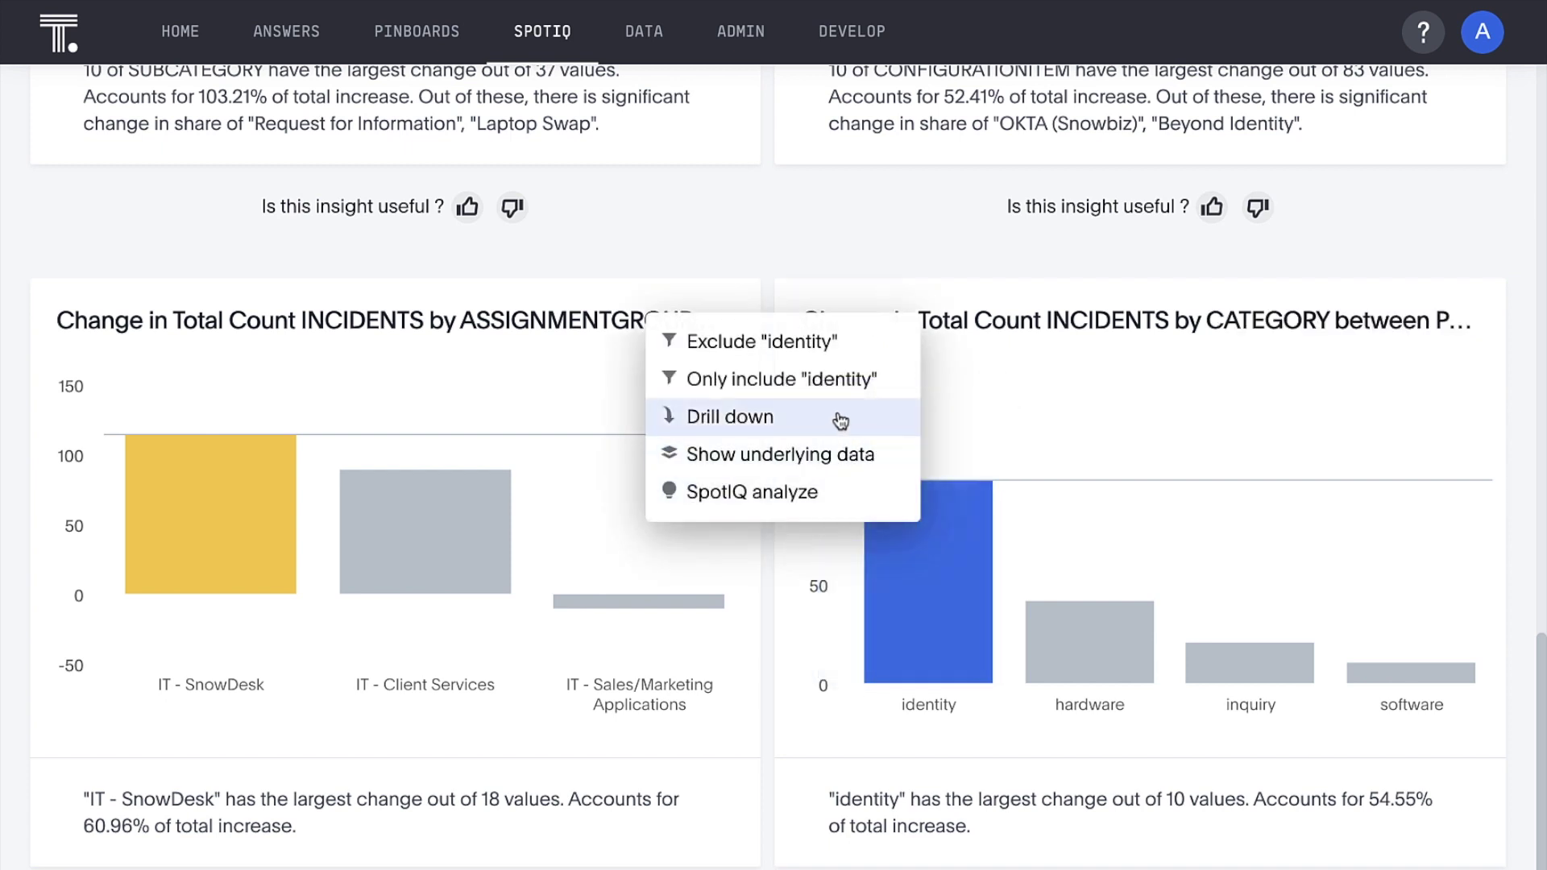
left_click(743, 415)
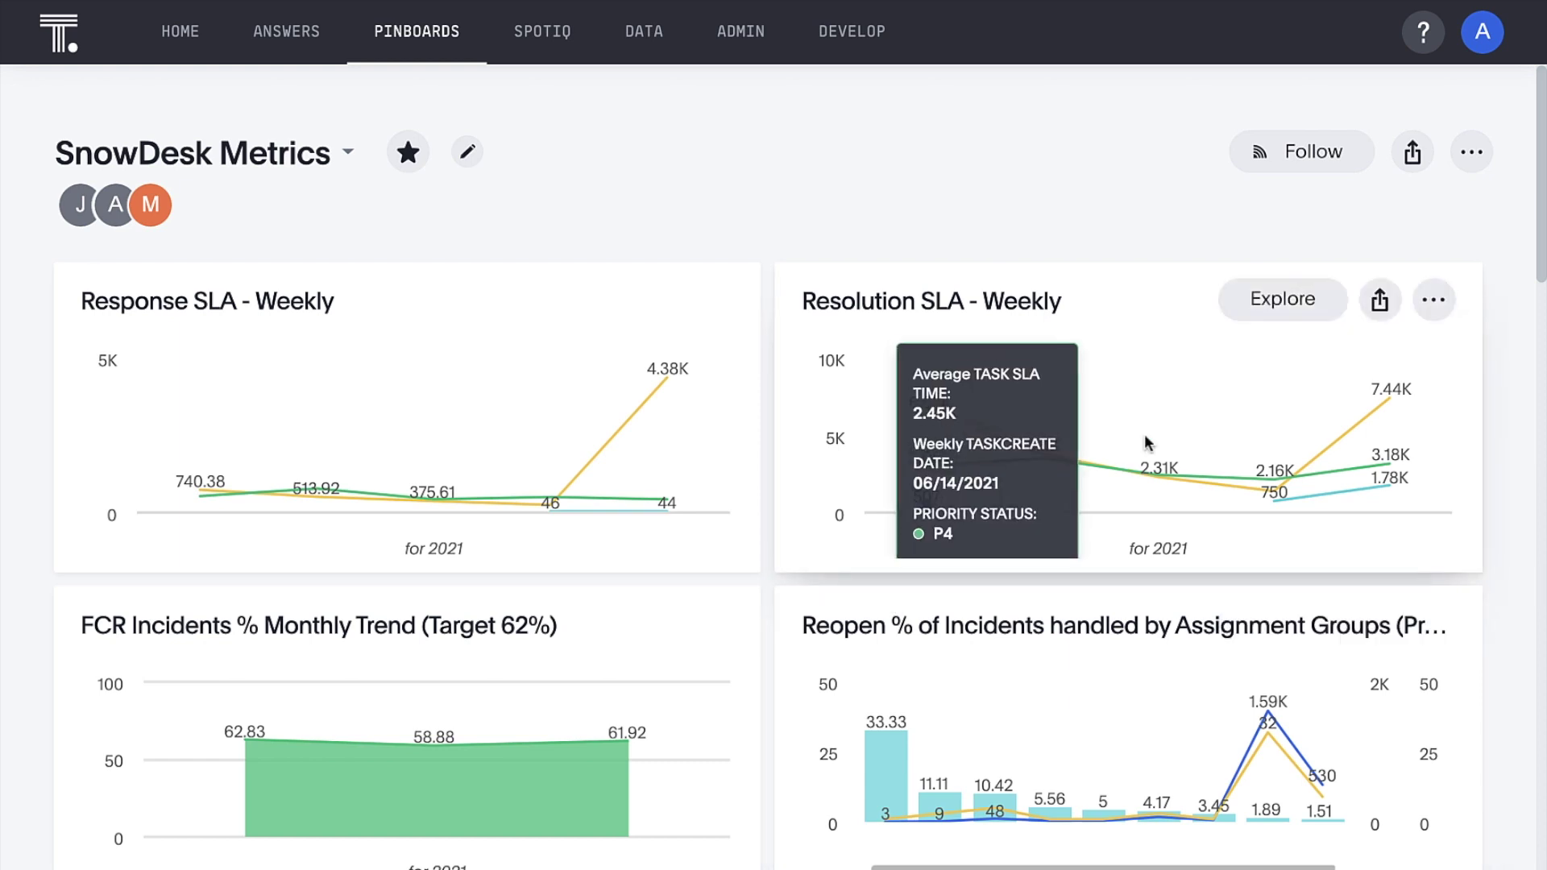
Review the pinboard's actions menu, then filter the Reopen % chart to p4 priority.
left_click(1472, 152)
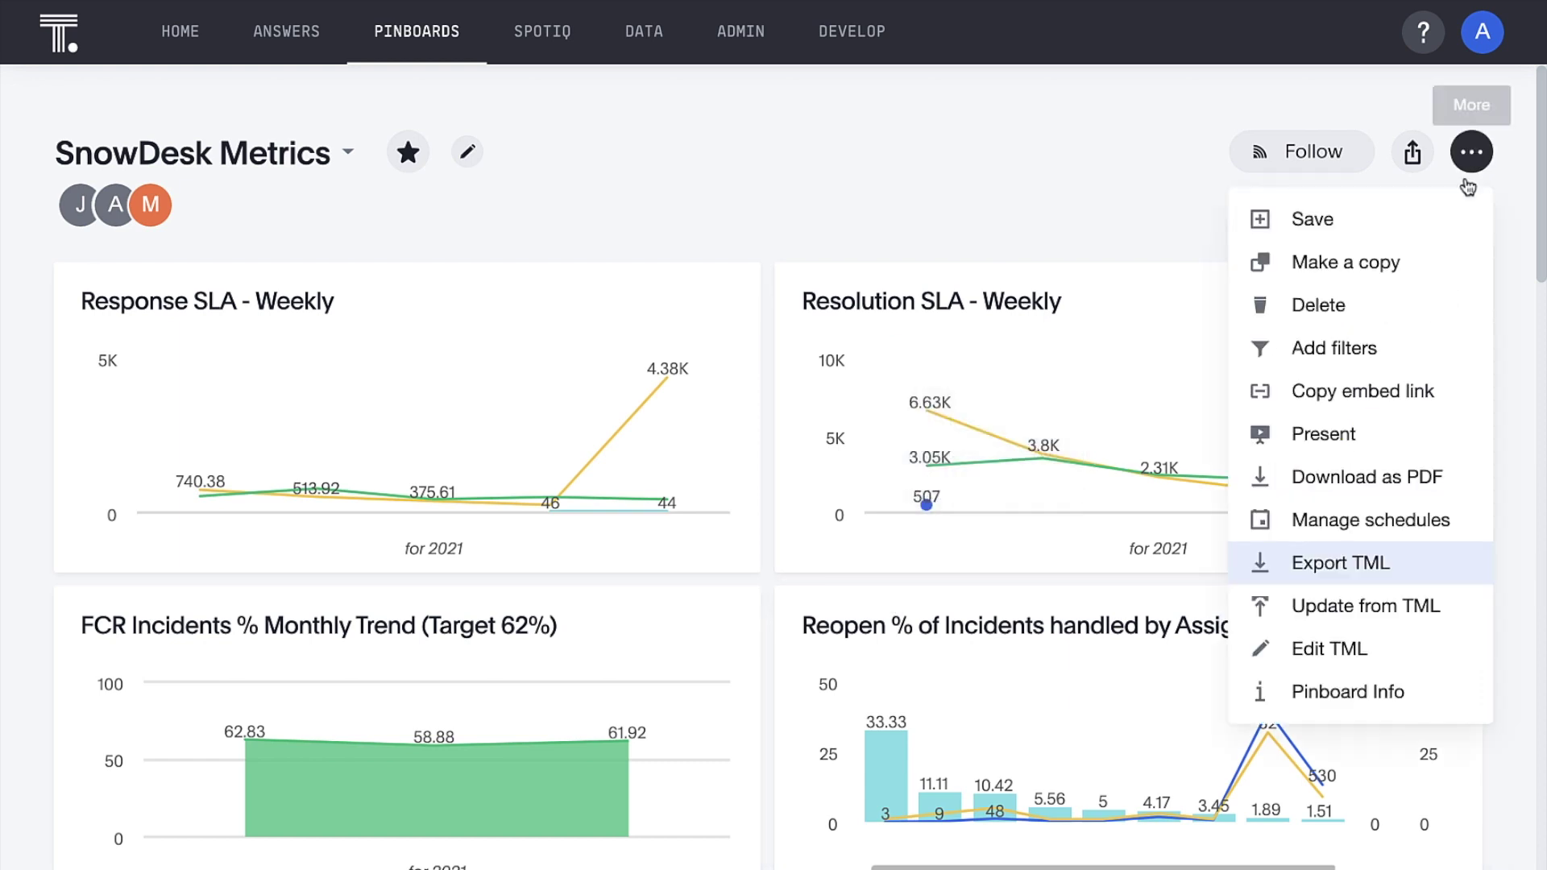
left_click(1334, 649)
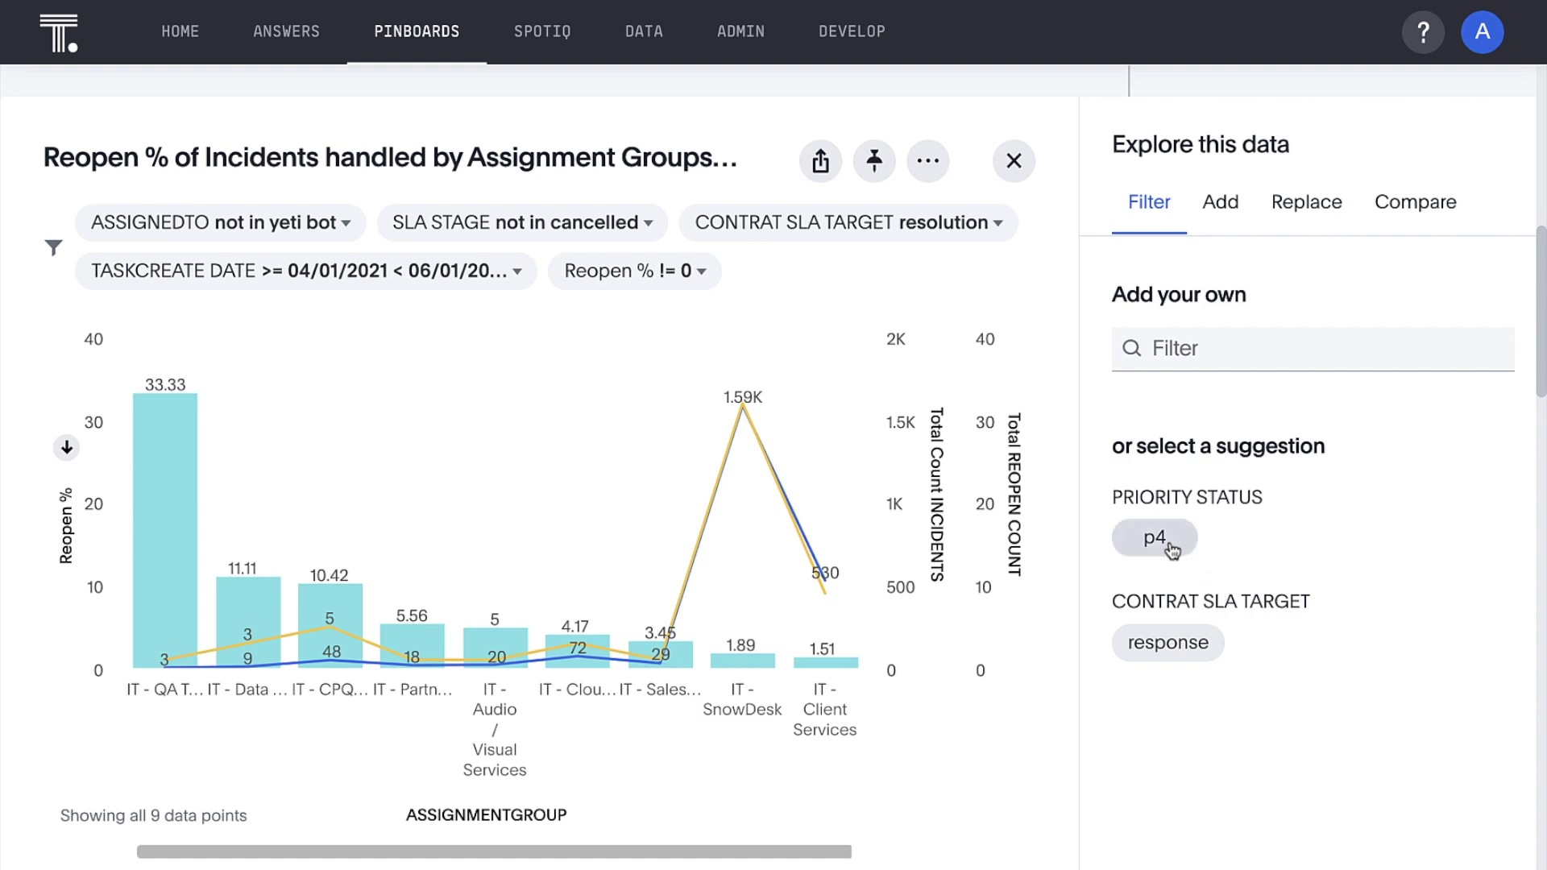
left_click(1155, 537)
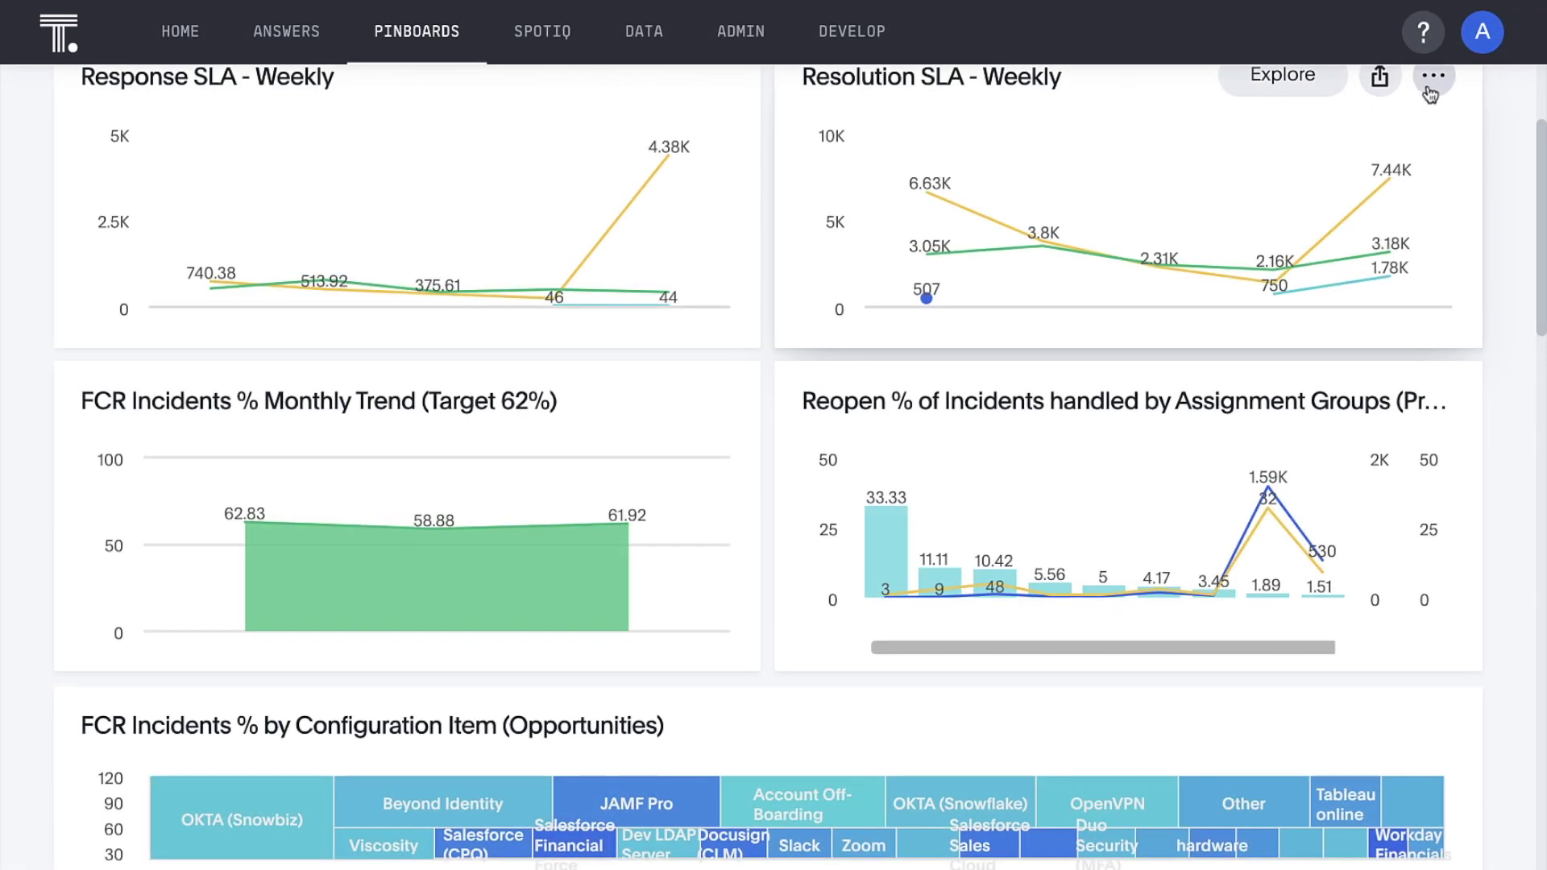
Present the Resolution SLA - Weekly chart and start a drill-down on its 7.44K point.
left_click(1432, 77)
left_click(1258, 400)
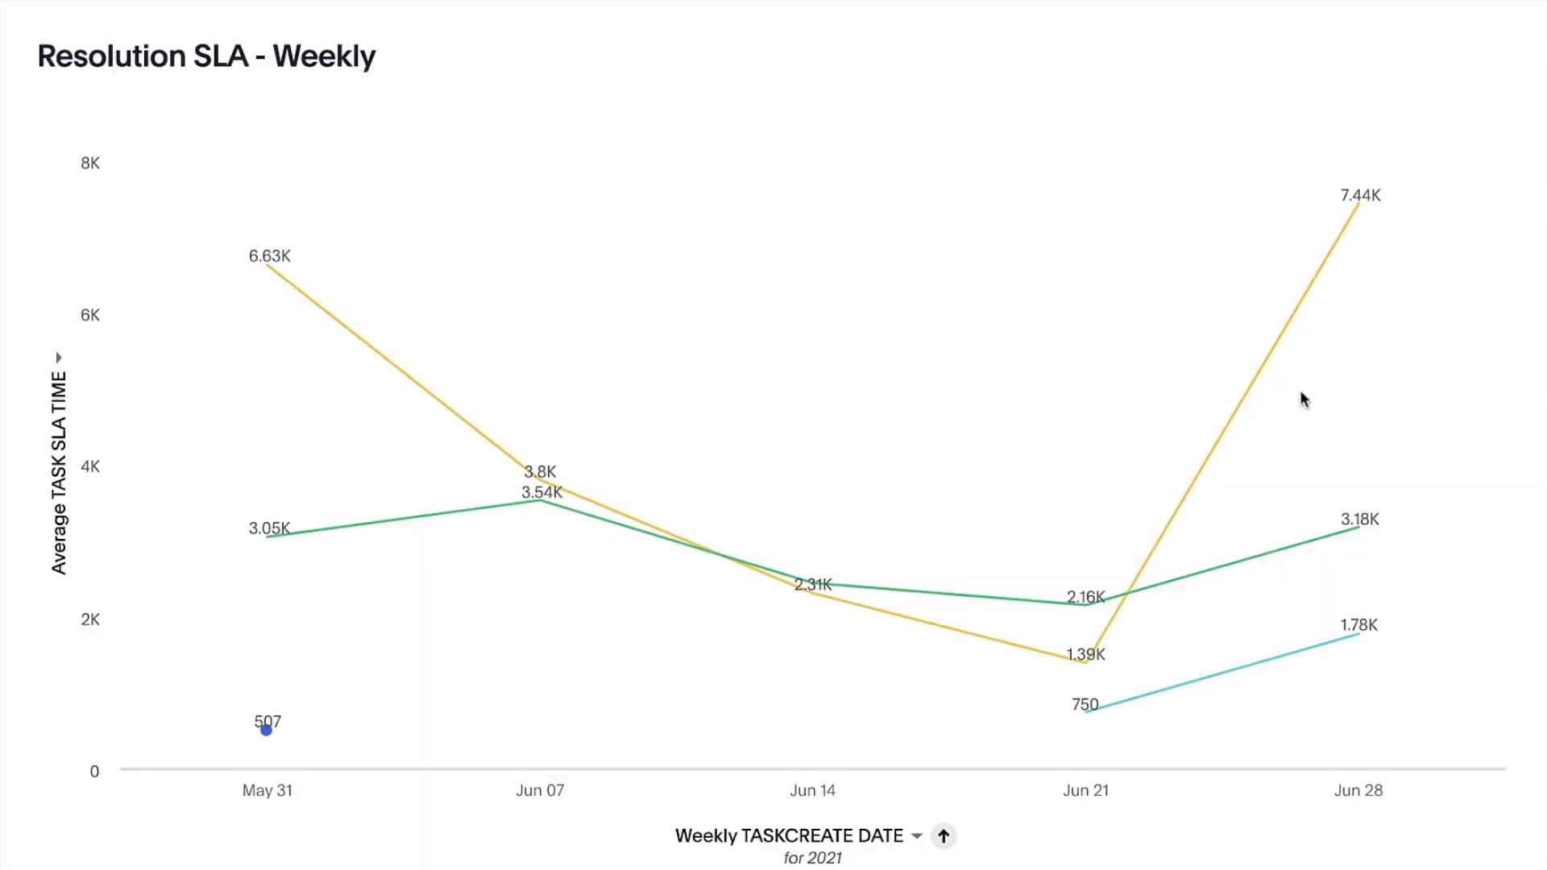
right_click(1356, 210)
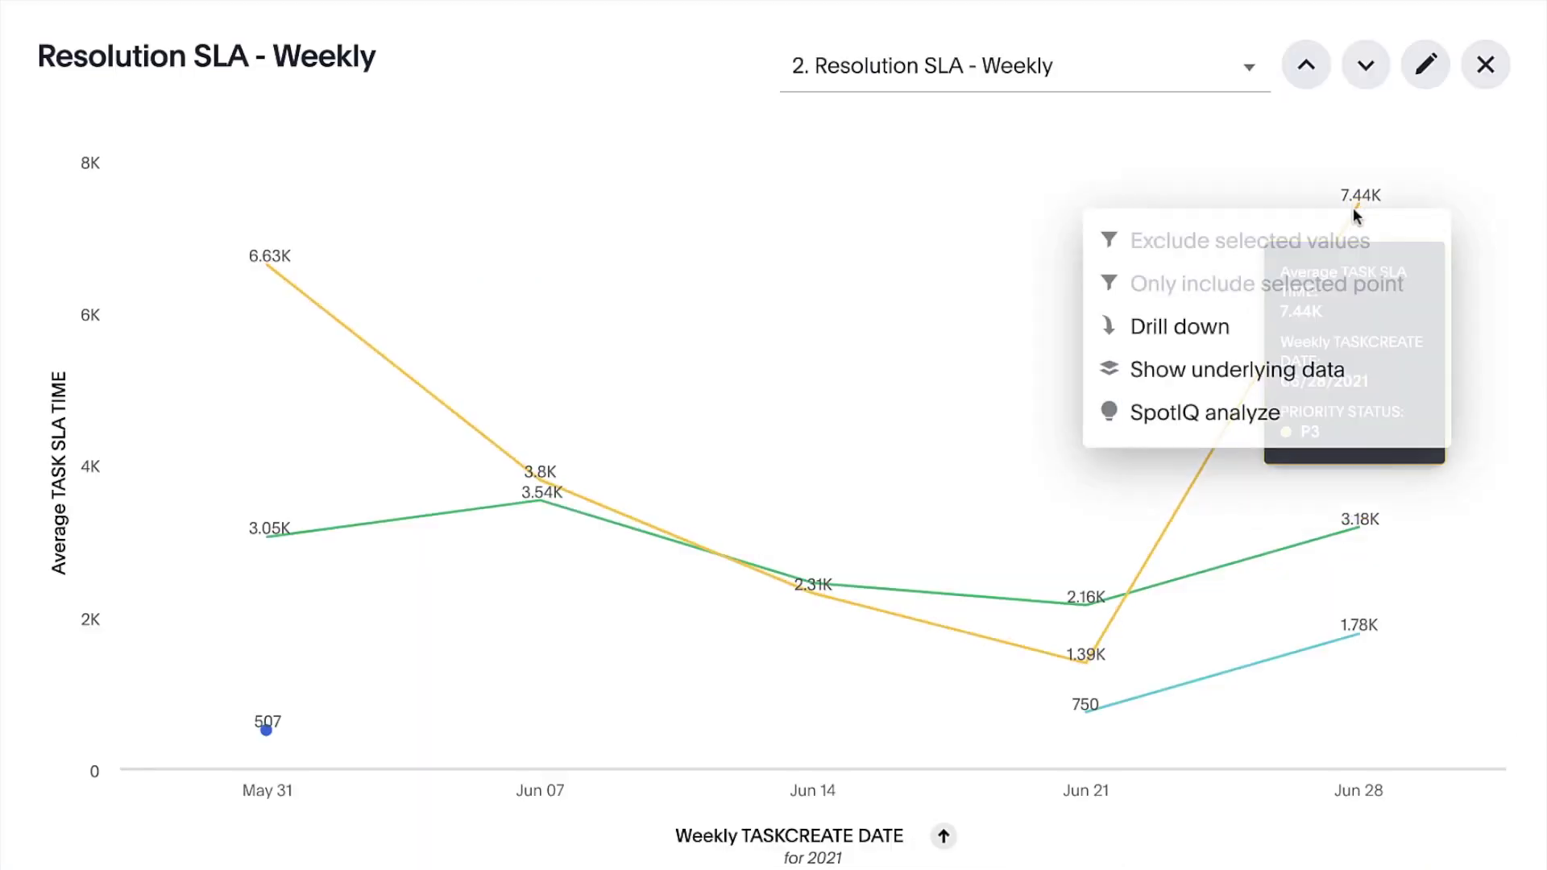
left_click(1179, 328)
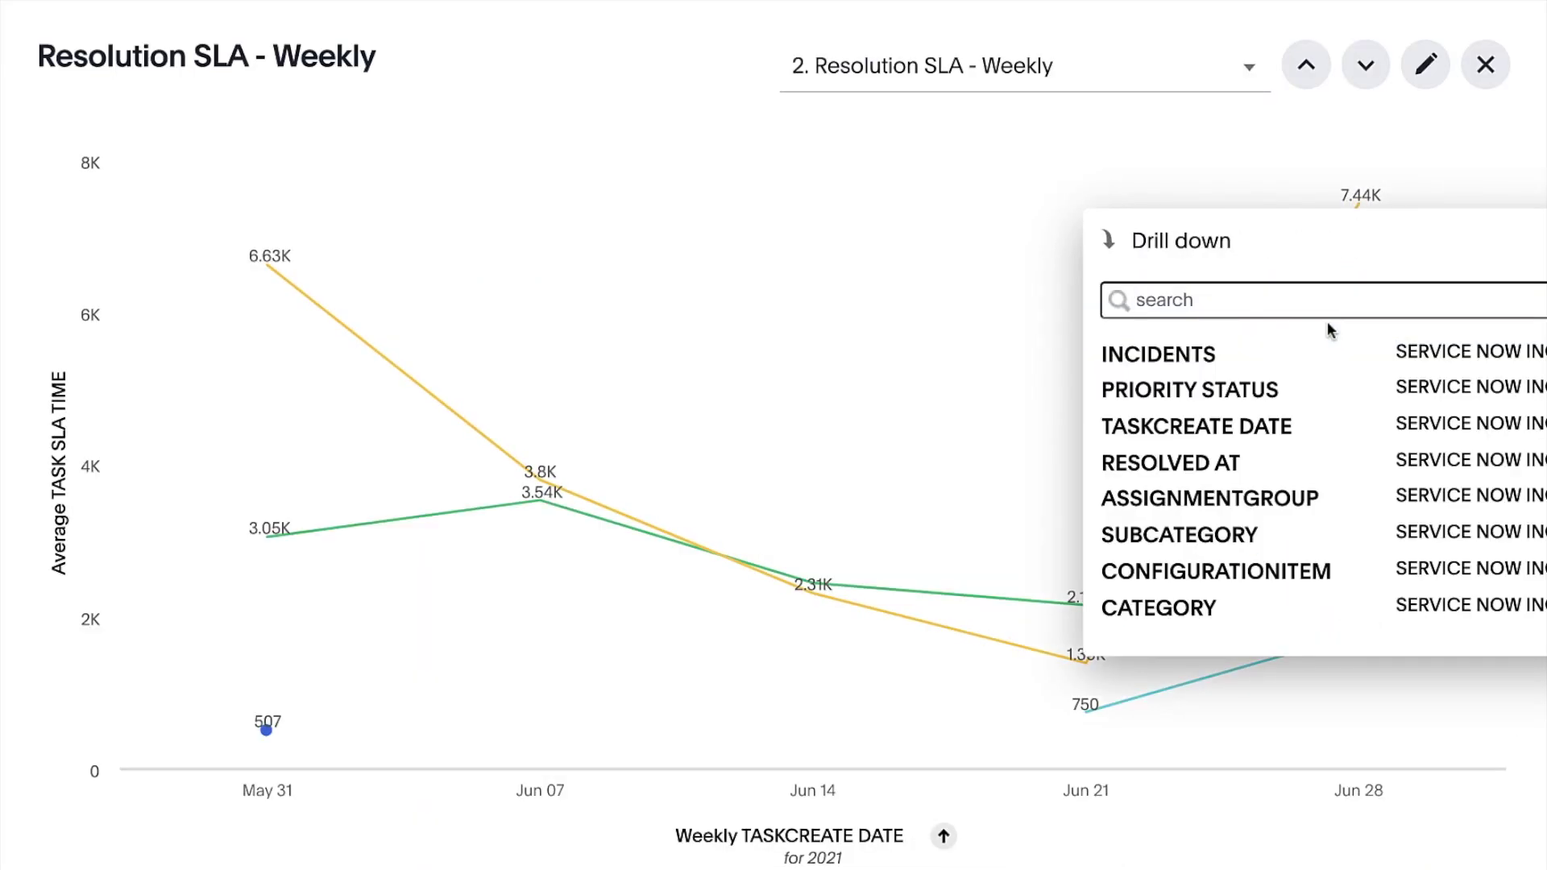